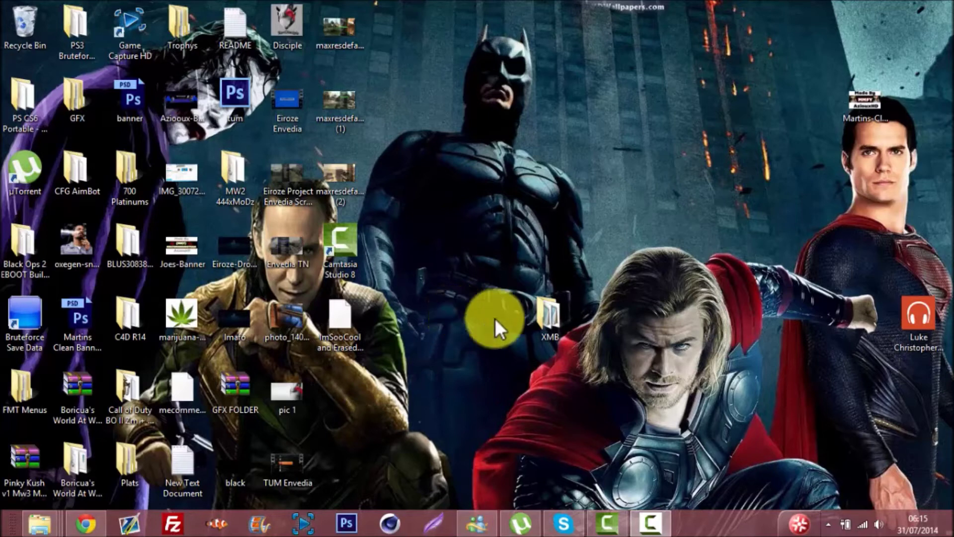
pyautogui.doubleClick(537, 316)
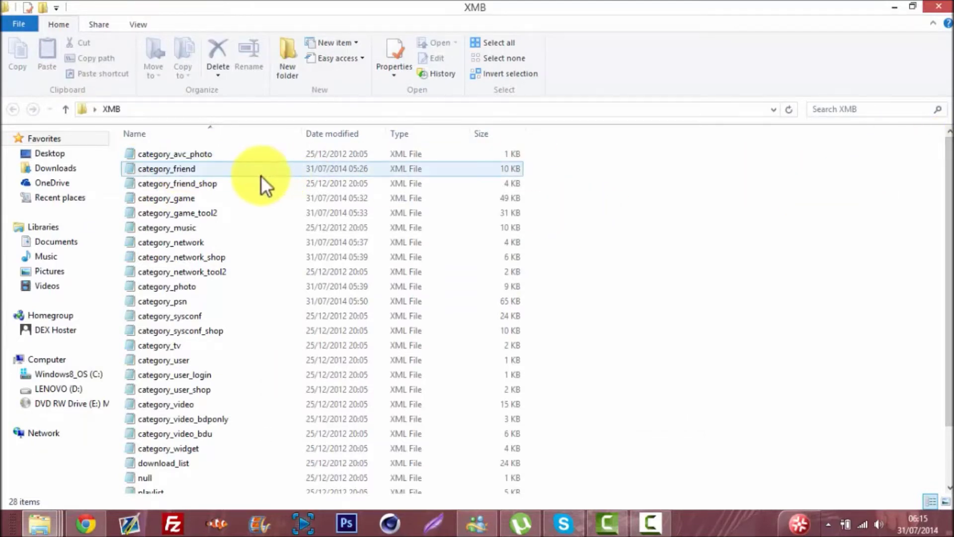
pyautogui.click(180, 198)
pyautogui.doubleClick(181, 198)
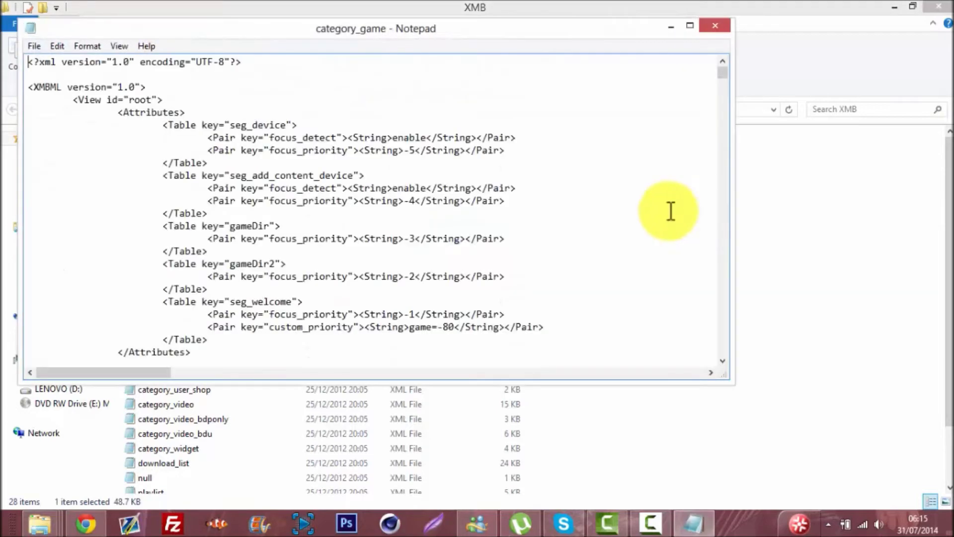
pyautogui.click(689, 26)
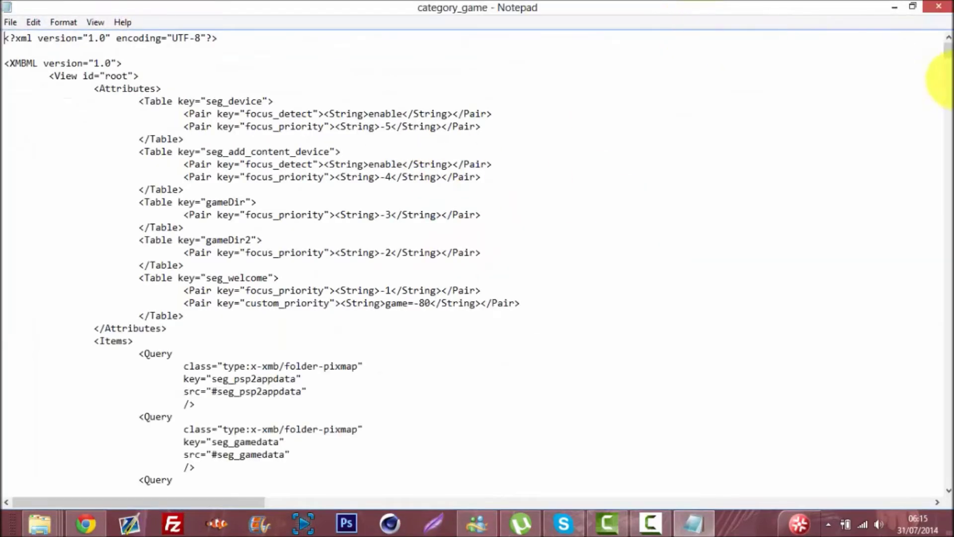
pyautogui.moveTo(949, 62); pyautogui.dragTo(893, 171)
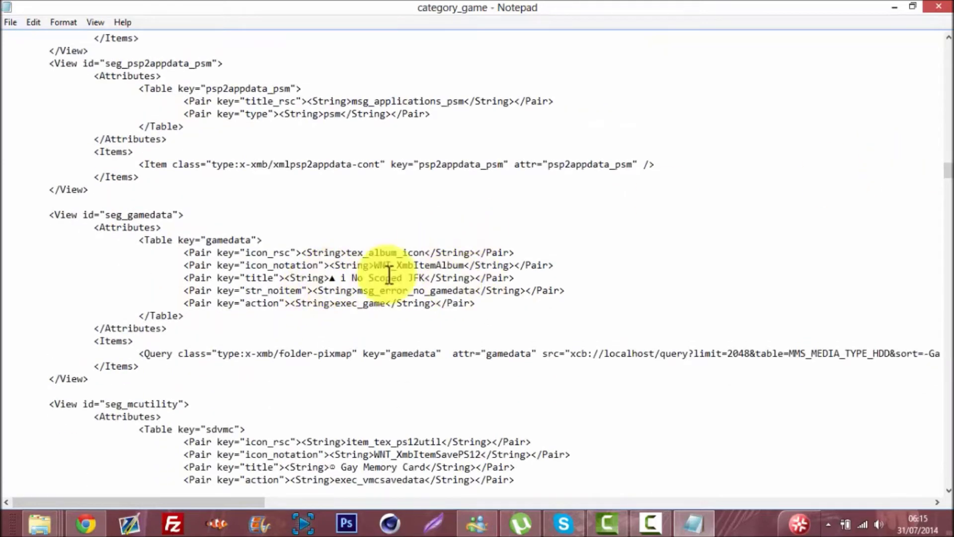
pyautogui.moveTo(421, 278); pyautogui.dragTo(341, 277)
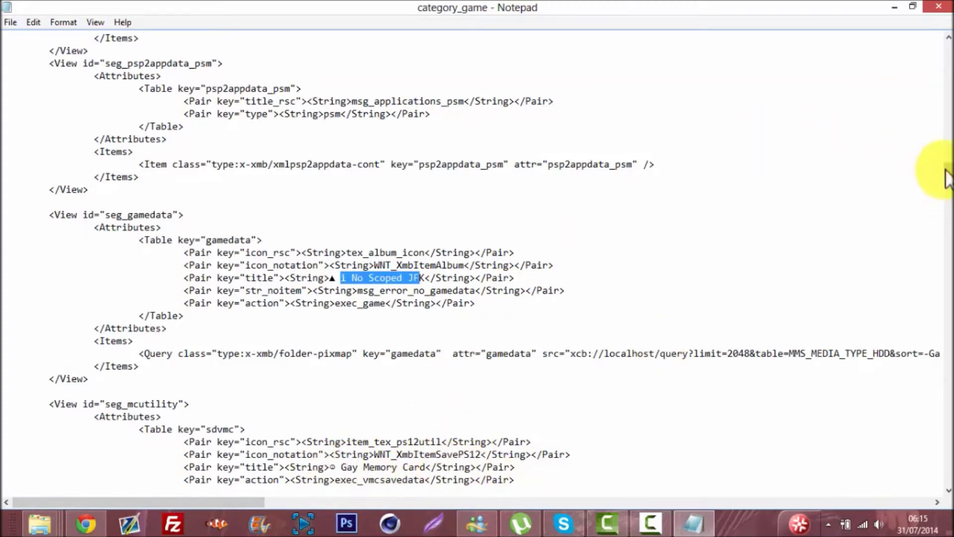
pyautogui.moveTo(947, 175); pyautogui.dragTo(947, 191)
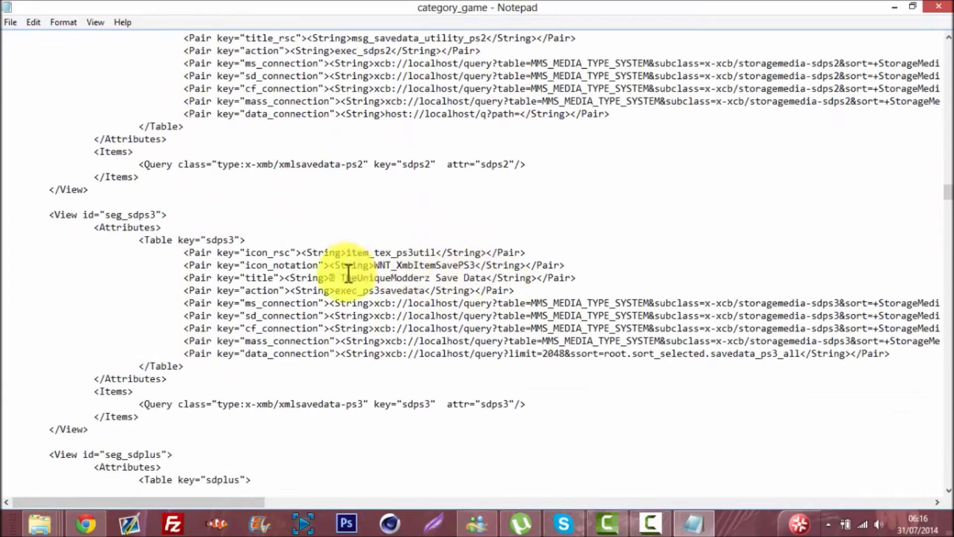
pyautogui.doubleClick(331, 278)
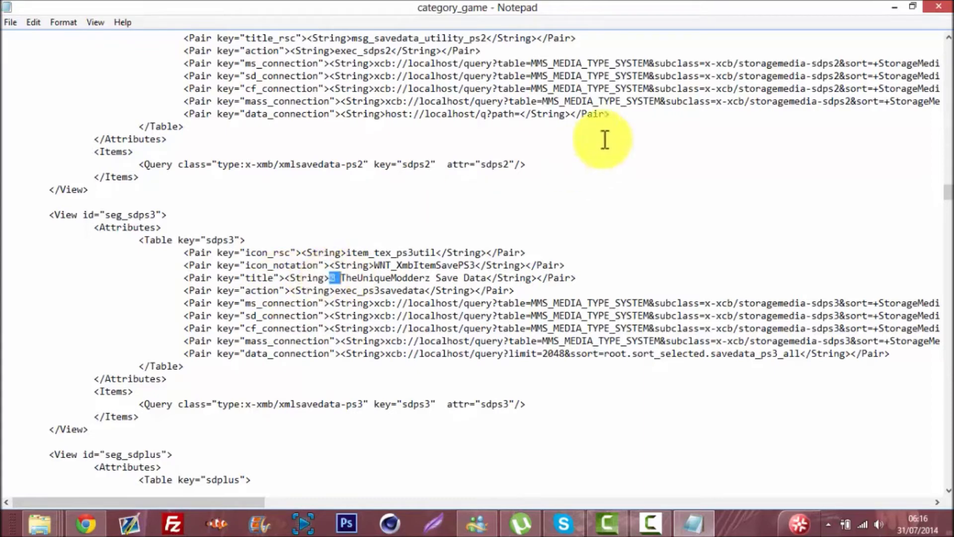
pyautogui.click(942, 8)
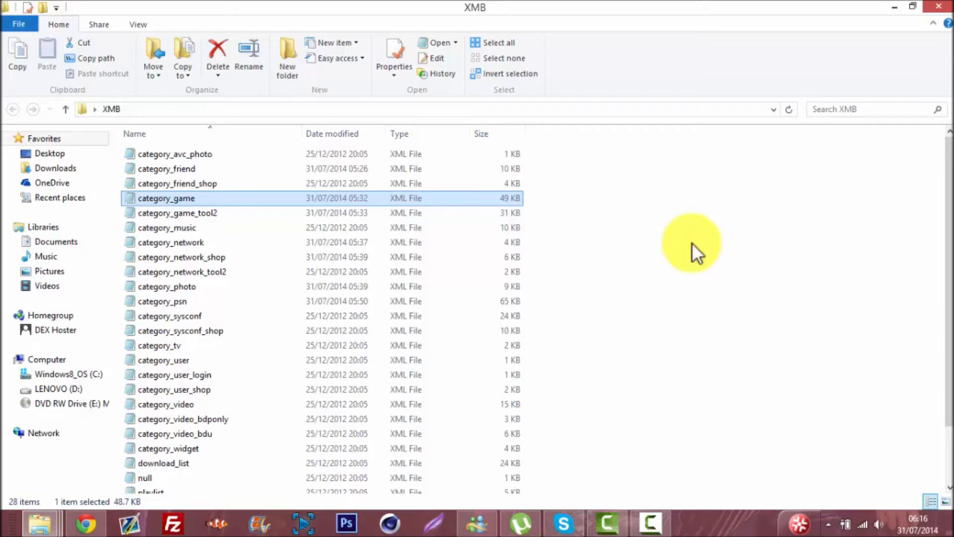
# Step: Select all 28 XML files in the XMB folder and launch FileZilla
pyautogui.click(581, 149)
pyautogui.moveTo(555, 153); pyautogui.dragTo(281, 520)
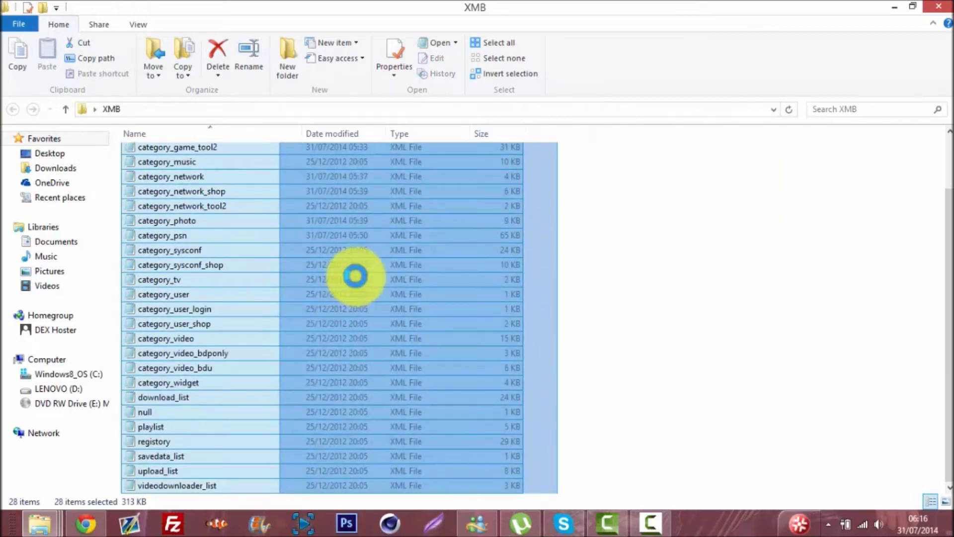
pyautogui.click(173, 526)
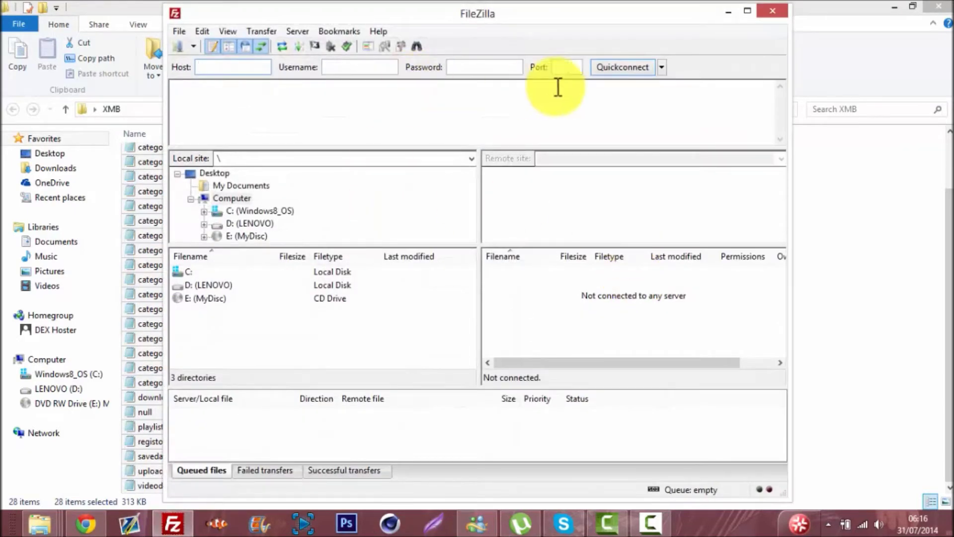
# Step: Connect to 192.168.0.5, browse into /dev_hdd0/vsh, then close FileZilla and switch to Skype
pyautogui.click(662, 67)
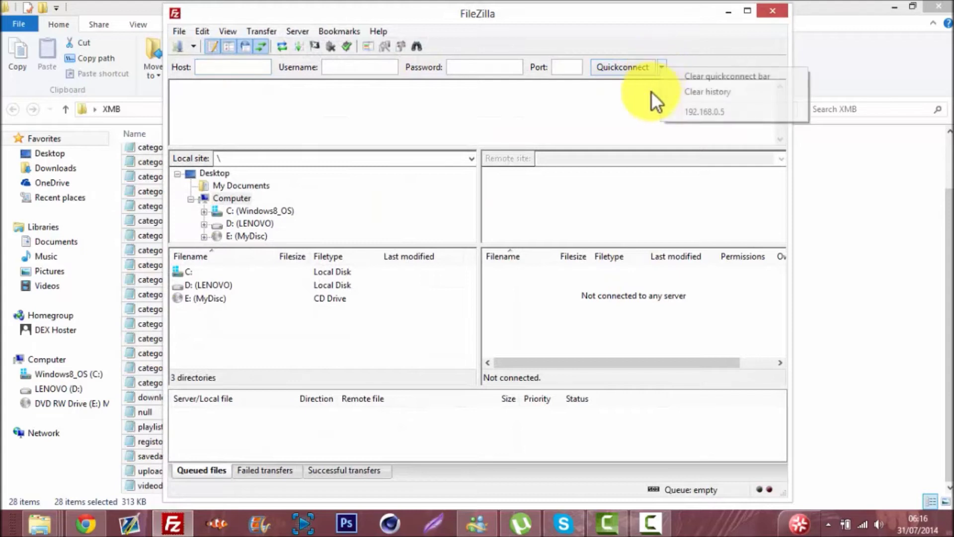
pyautogui.click(694, 111)
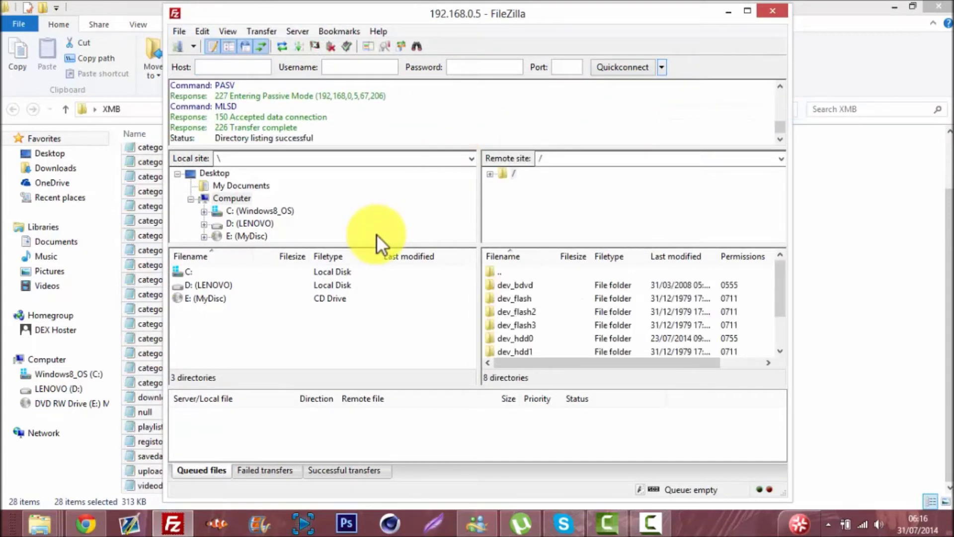
pyautogui.moveTo(773, 281); pyautogui.dragTo(769, 303)
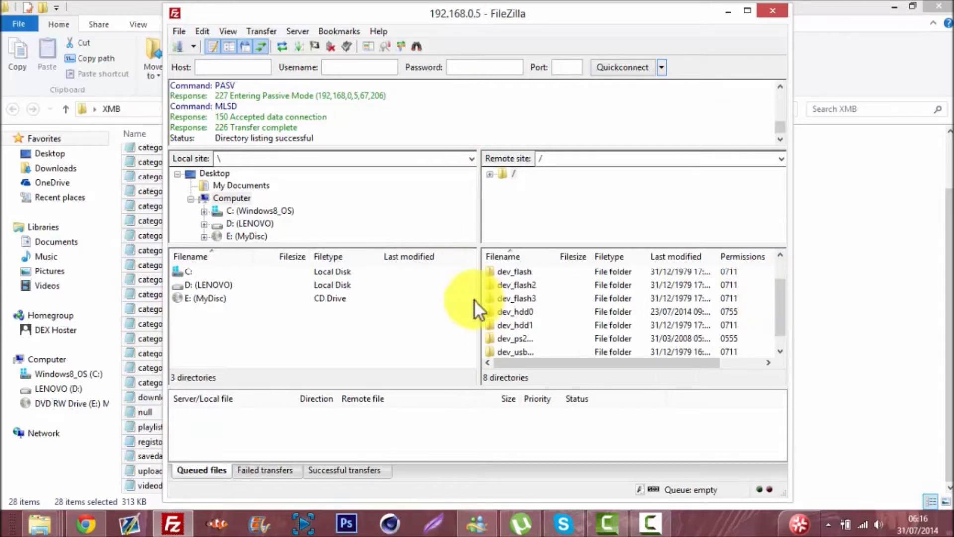
pyautogui.doubleClick(515, 310)
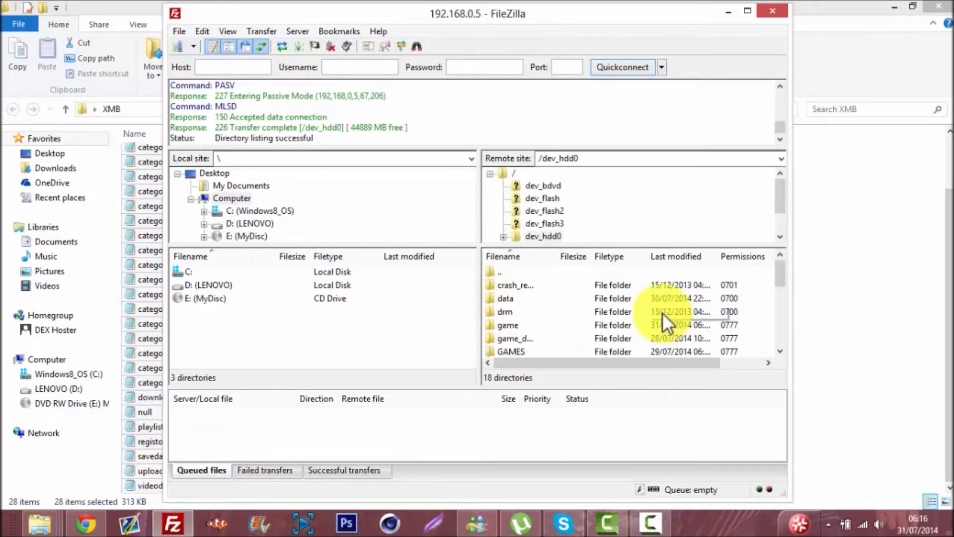
pyautogui.moveTo(779, 269); pyautogui.dragTo(760, 332)
pyautogui.doubleClick(494, 337)
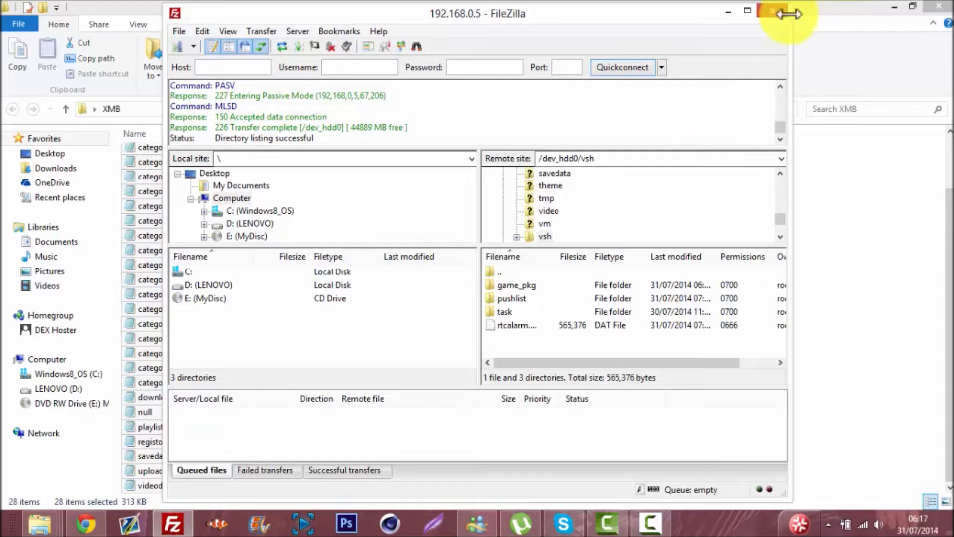
pyautogui.click(774, 12)
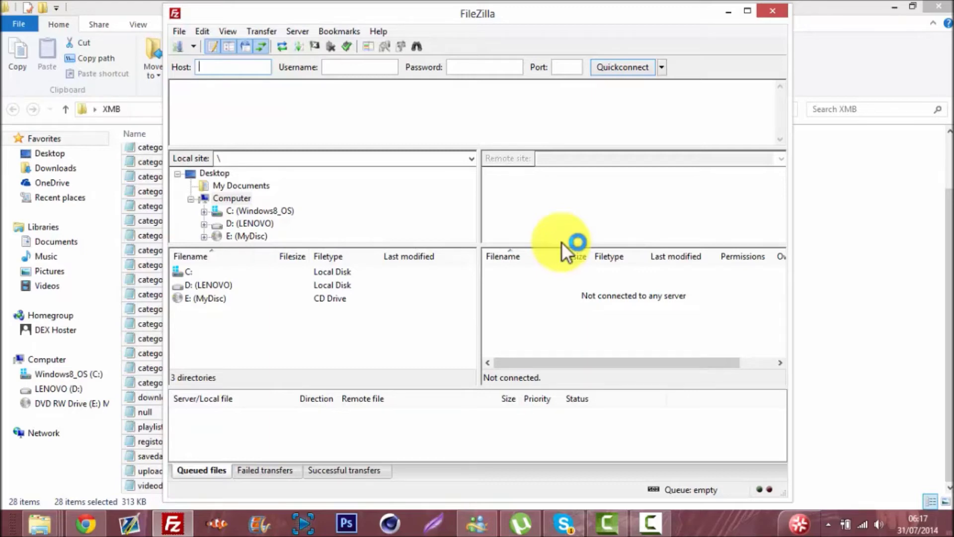
pyautogui.click(564, 523)
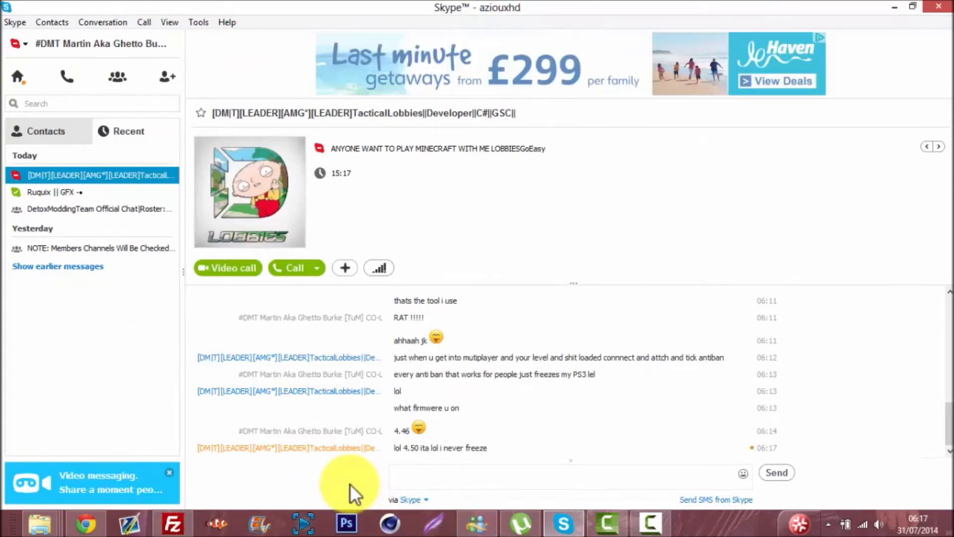
# Step: Send the replies 'ita is shit :P' and 'i been on it like 3 times now :P', then minimize Skype
pyautogui.write('ita is shit :P')
pyautogui.press('Return')
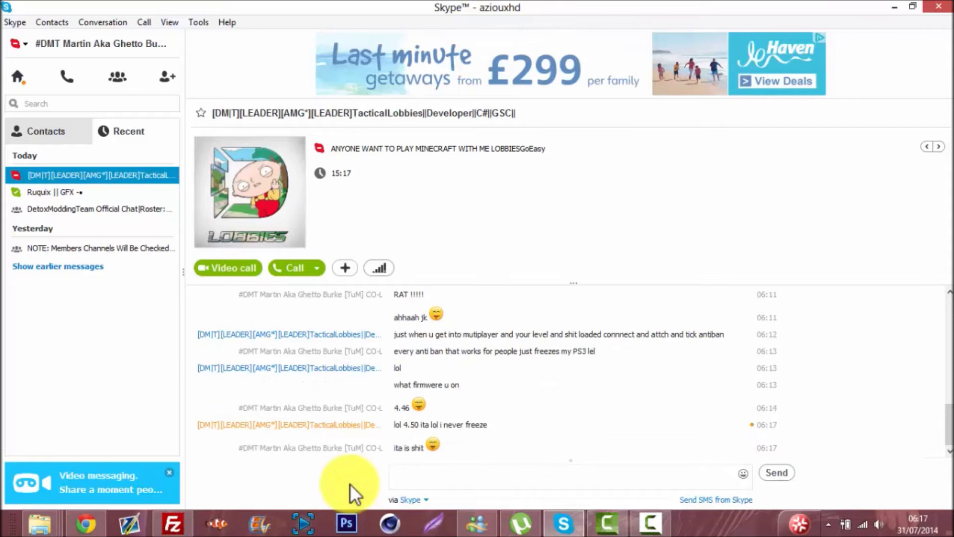
pyautogui.write('i been on i')
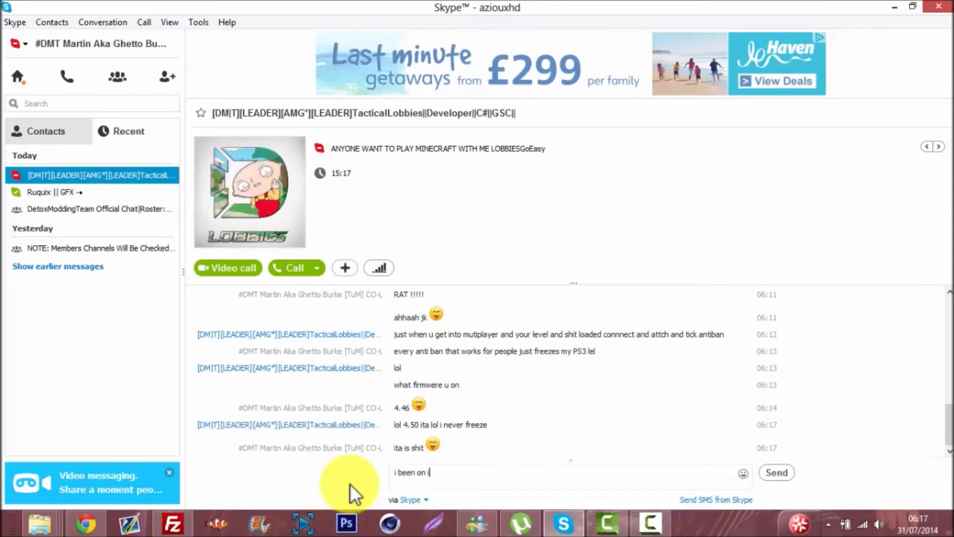
pyautogui.write('t like 3 times now :P')
pyautogui.press('Return')
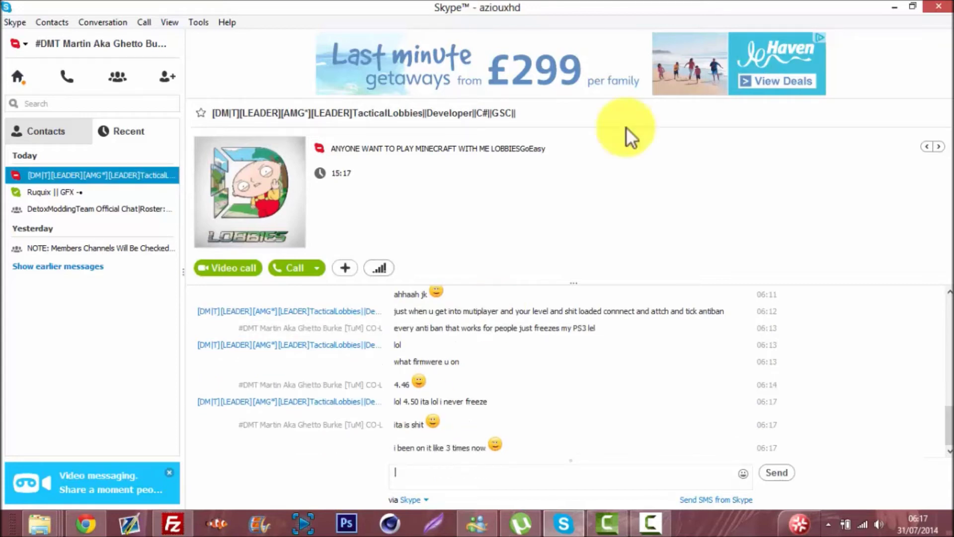
pyautogui.click(894, 7)
# Step: Reconnect to 192.168.0.5 and open /dev_rebug/vsh on the console
pyautogui.click(661, 67)
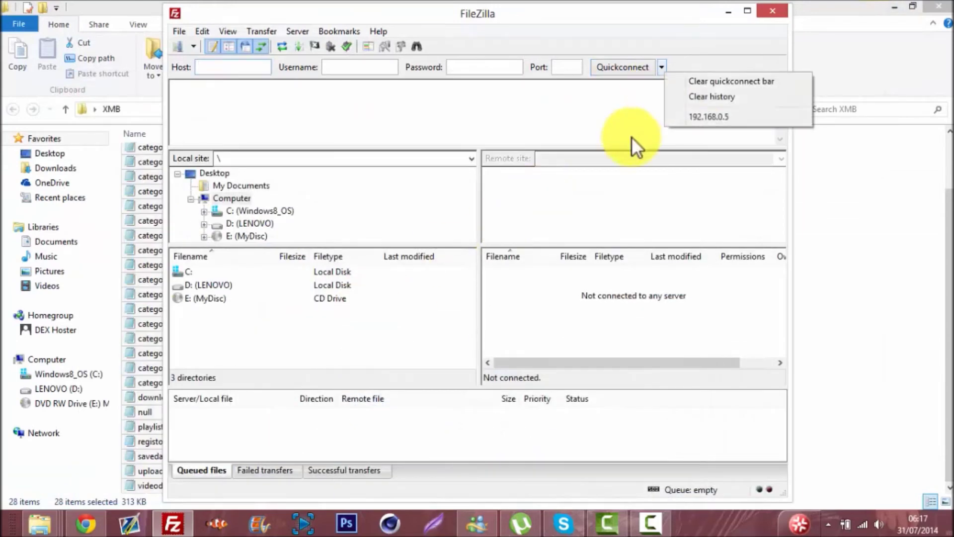
pyautogui.click(701, 119)
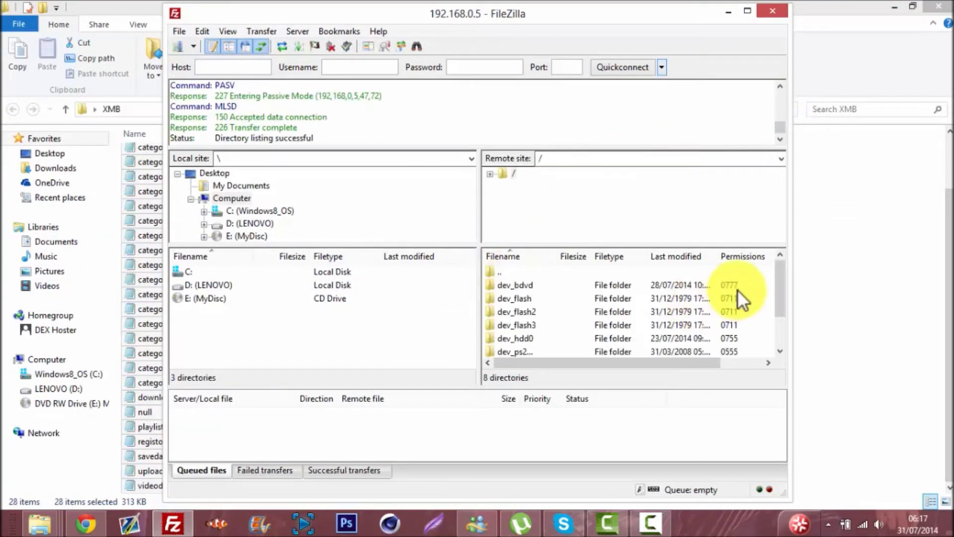
pyautogui.moveTo(775, 283); pyautogui.dragTo(773, 307)
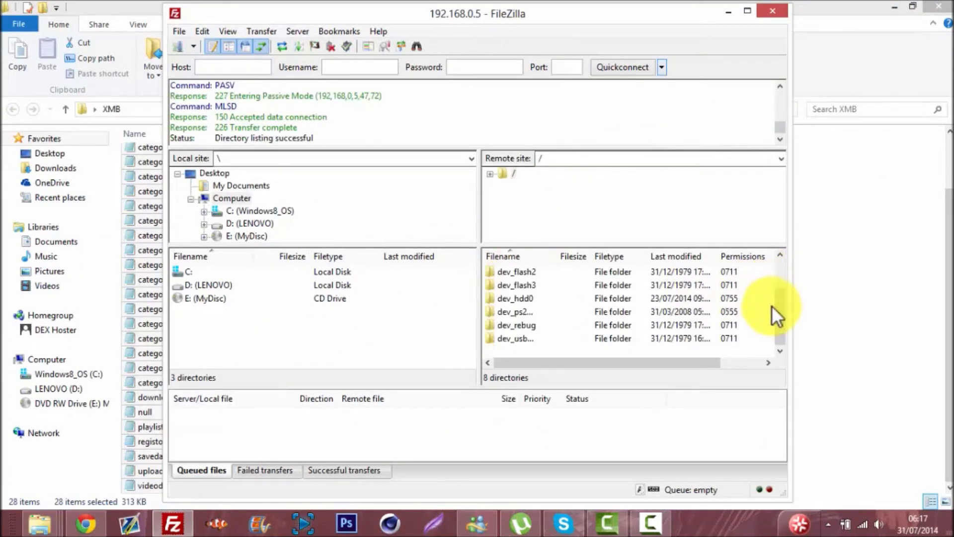
pyautogui.doubleClick(520, 326)
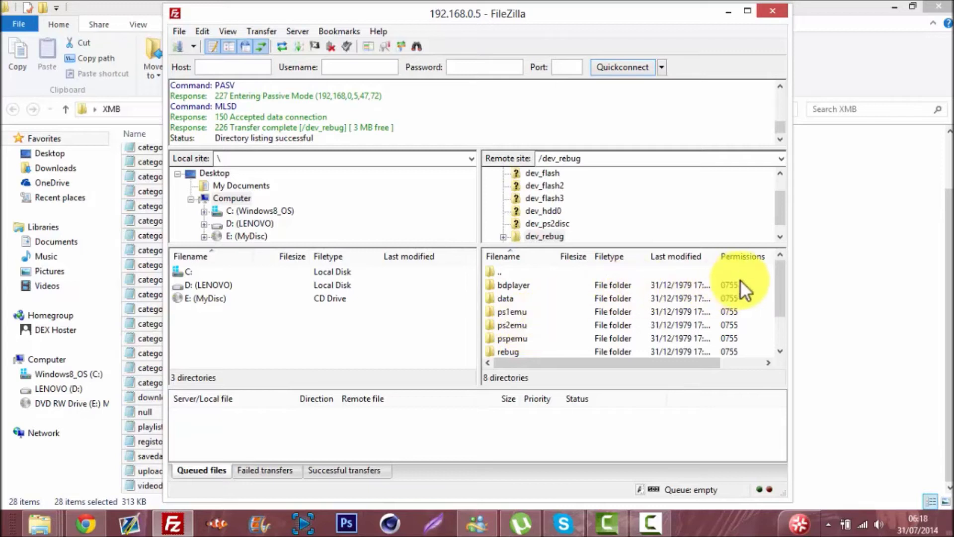
pyautogui.moveTo(775, 283); pyautogui.dragTo(767, 303)
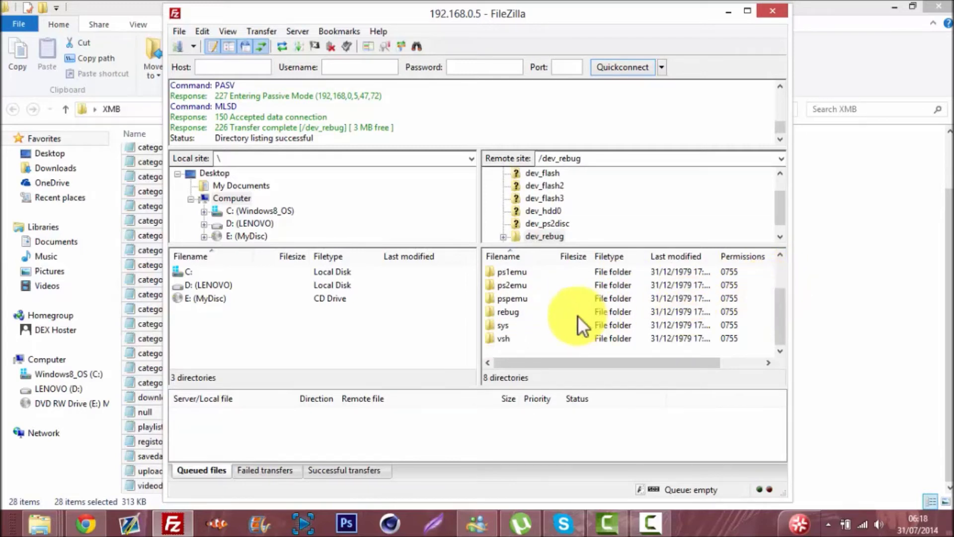
pyautogui.doubleClick(511, 341)
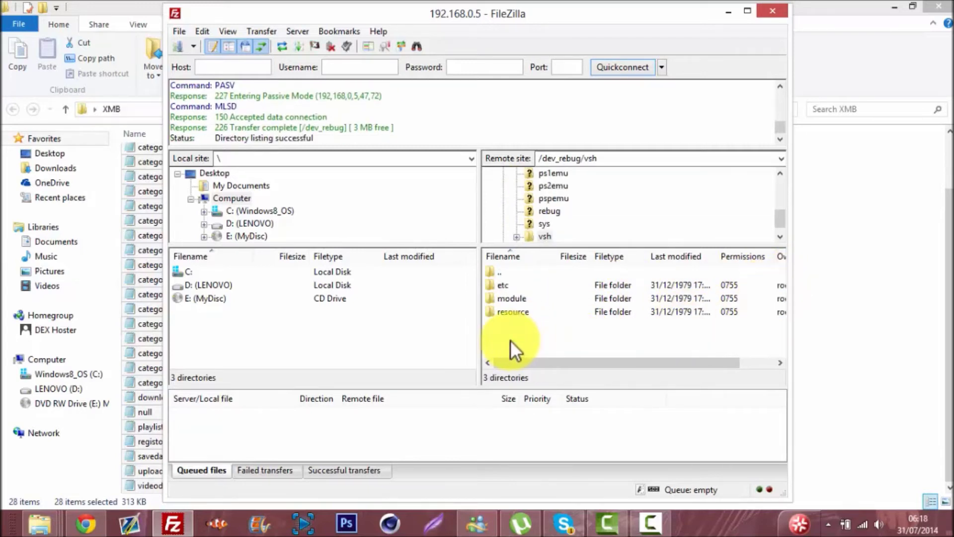
# Step: Open resource/explore/xmb in the remote pane and select all 28 XML files
pyautogui.doubleClick(515, 287)
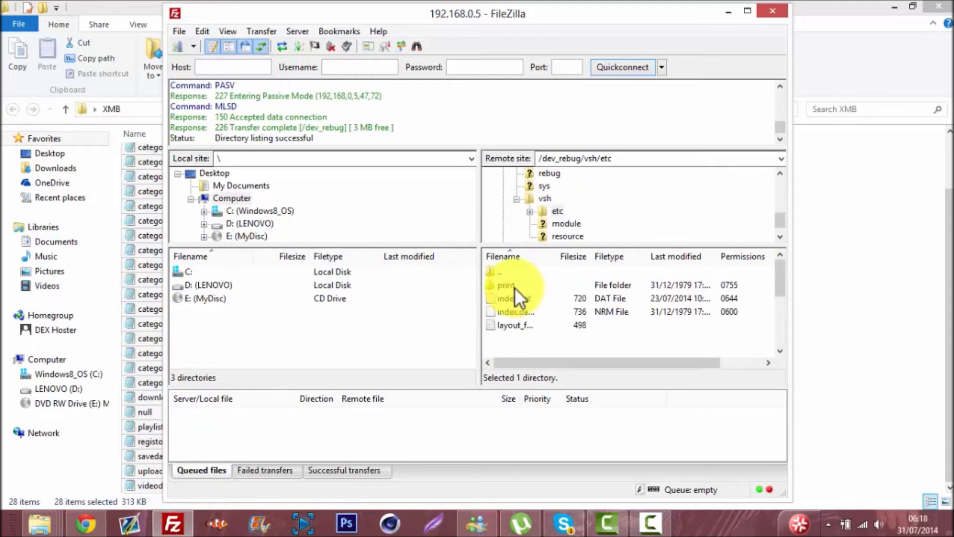
pyautogui.doubleClick(500, 269)
pyautogui.doubleClick(508, 311)
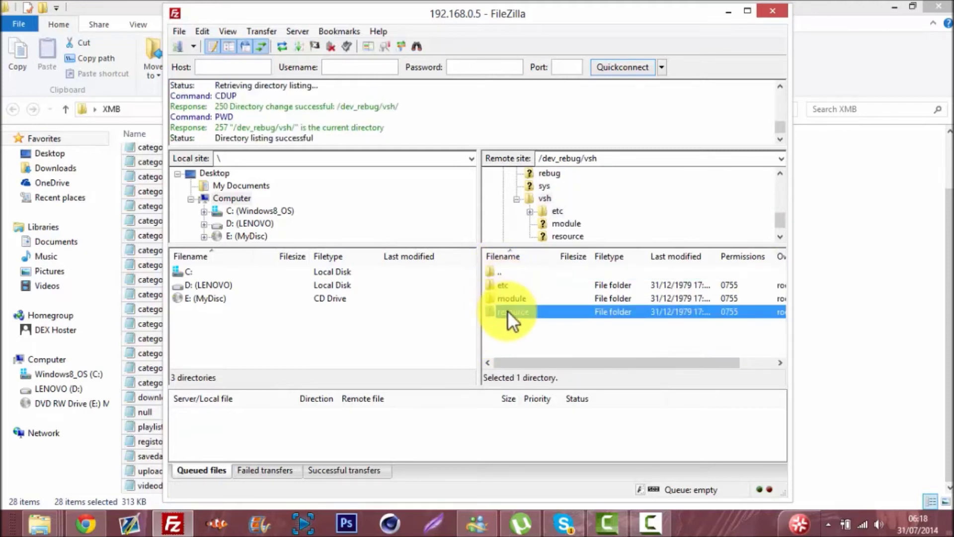
pyautogui.doubleClick(508, 308)
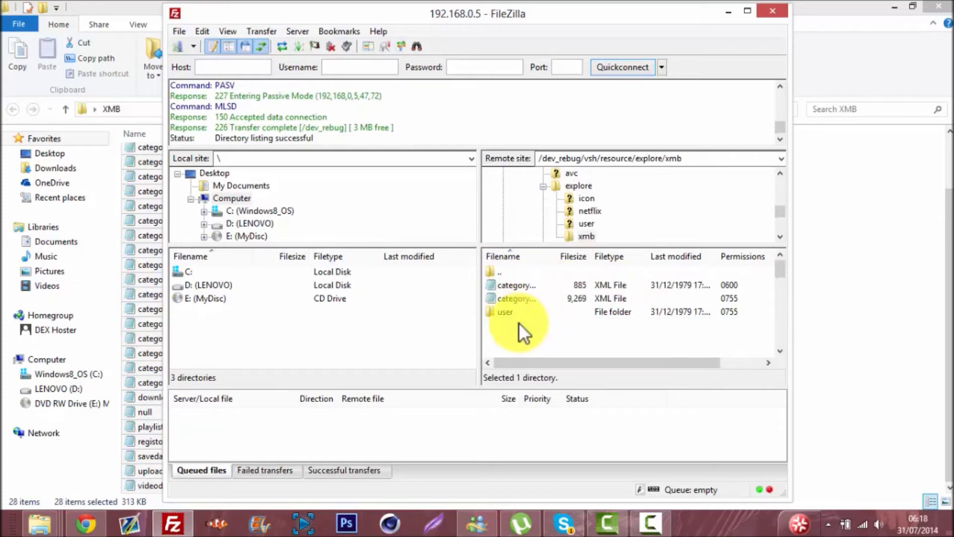
pyautogui.moveTo(785, 270); pyautogui.dragTo(745, 281)
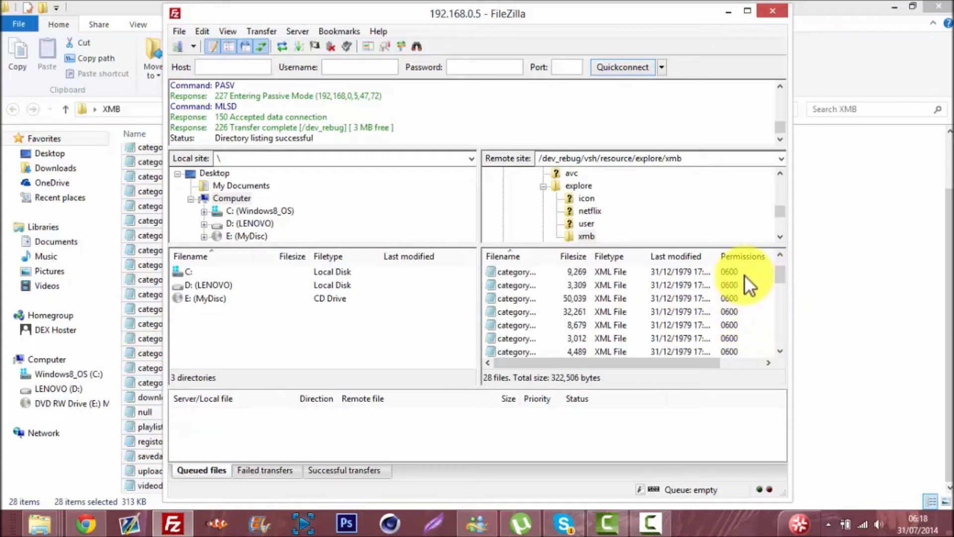
pyautogui.moveTo(777, 282); pyautogui.dragTo(711, 335)
pyautogui.click(629, 285)
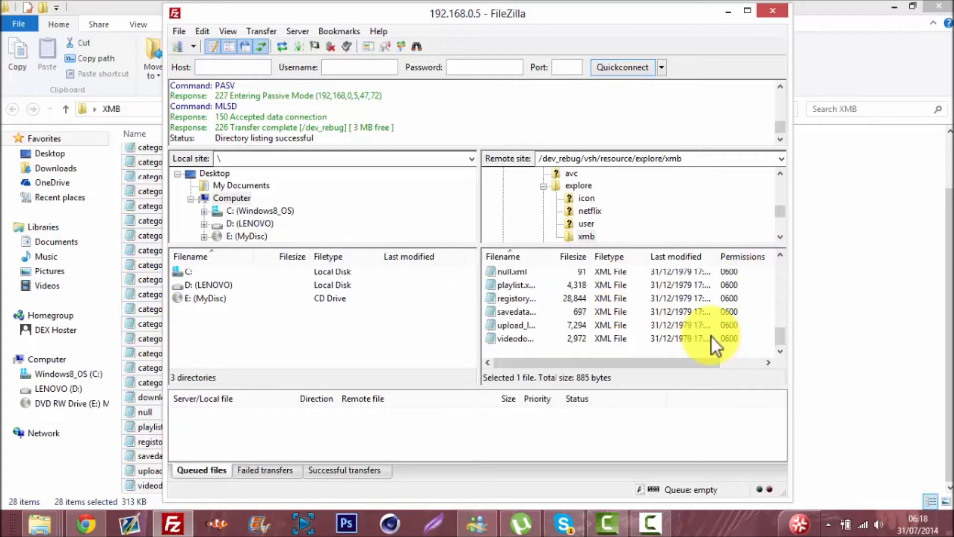
pyautogui.keyDown('shift'); pyautogui.click(619, 342); pyautogui.keyUp('shift')
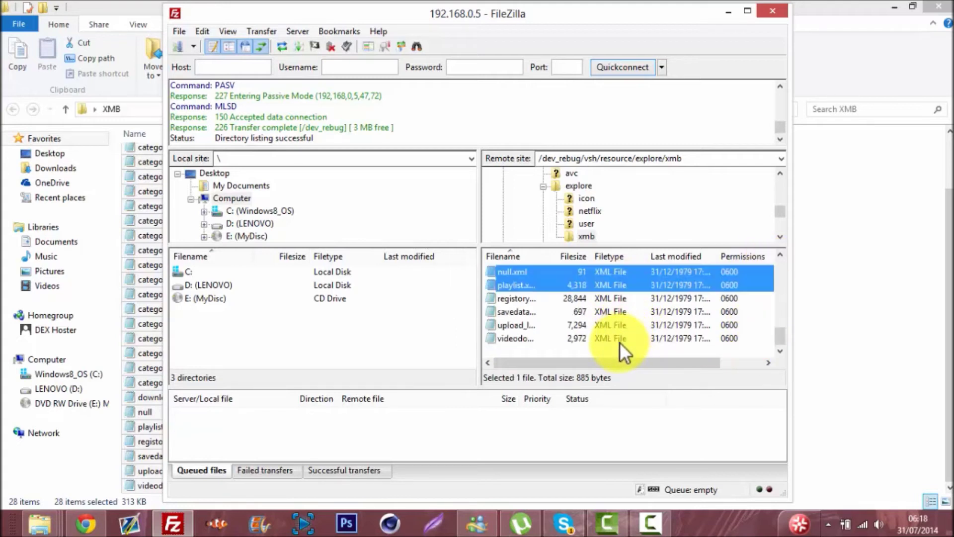
pyautogui.click(894, 6)
# Step: Create a desktop folder named Legit XMB and download the 28 remote XML files into it
pyautogui.rightClick(869, 190)
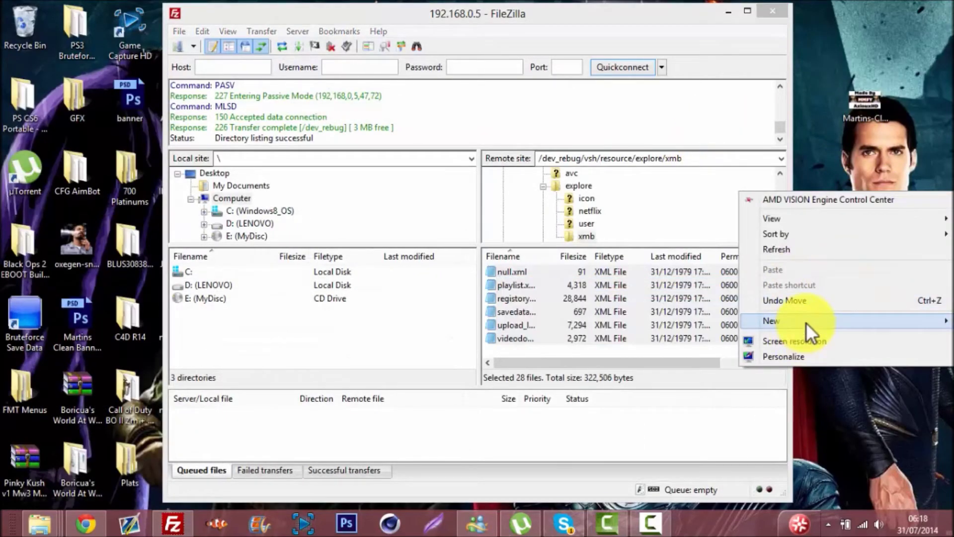
pyautogui.moveTo(789, 323)
pyautogui.click(667, 320)
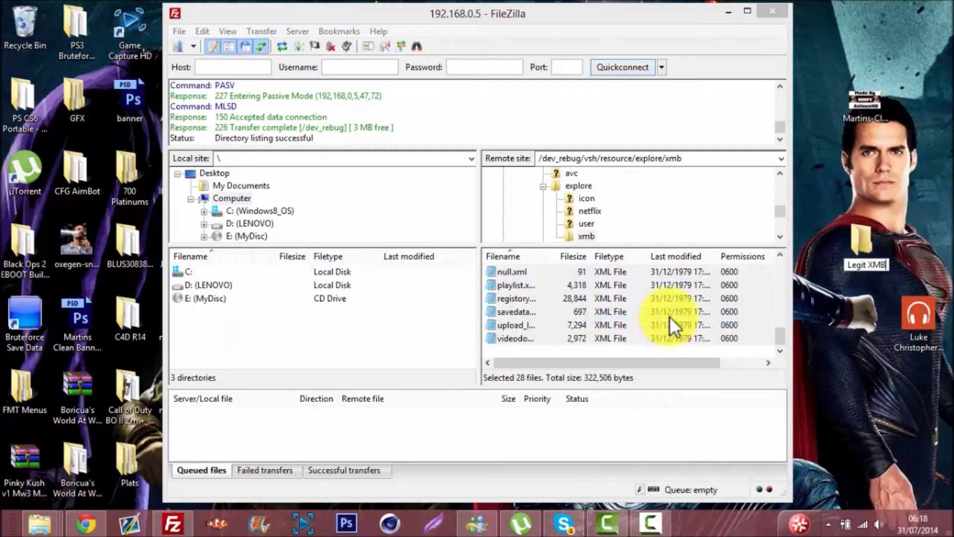
pyautogui.press('Return')
pyautogui.moveTo(676, 327); pyautogui.dragTo(851, 247)
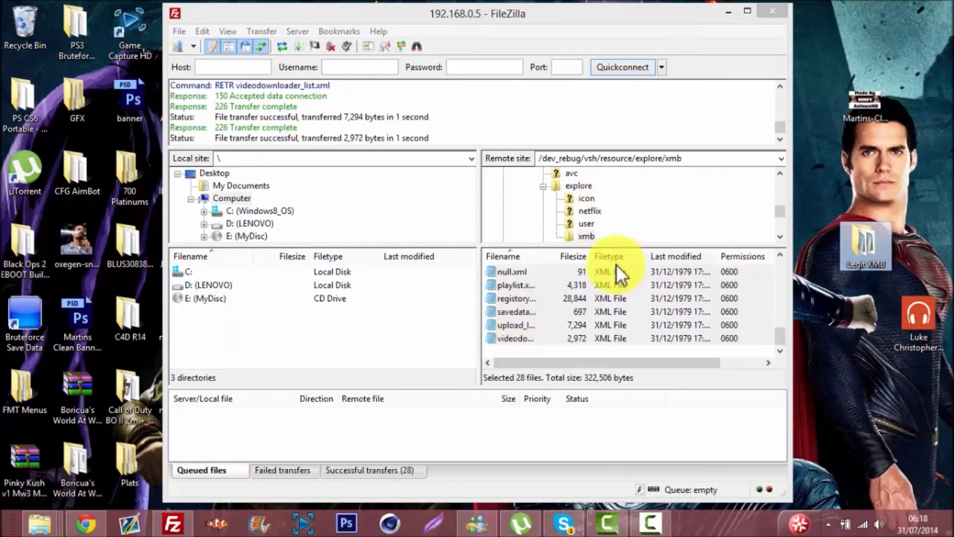
pyautogui.moveTo(646, 20); pyautogui.dragTo(371, 29)
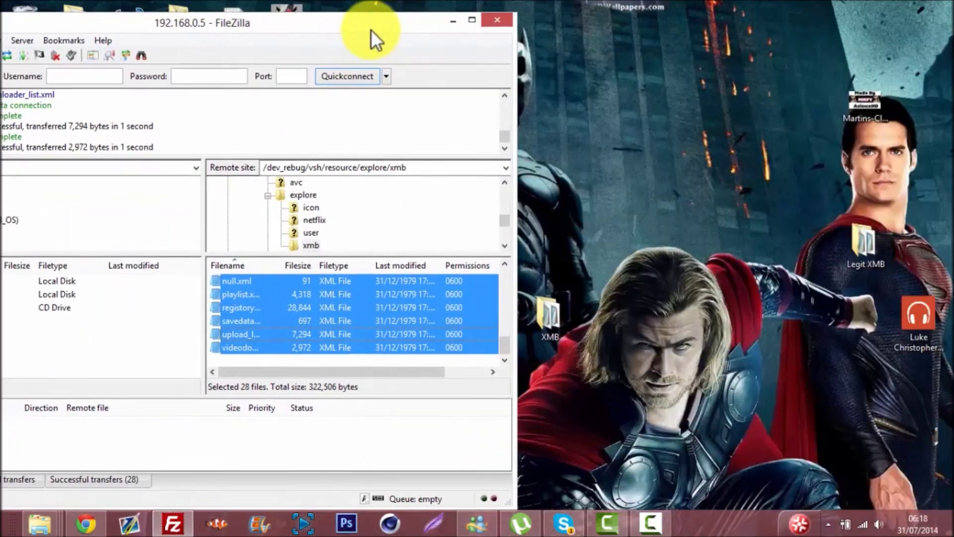
# Step: Upload the 28 custom XML files from the desktop XMB folder, overwriting the PS3 originals
pyautogui.doubleClick(549, 316)
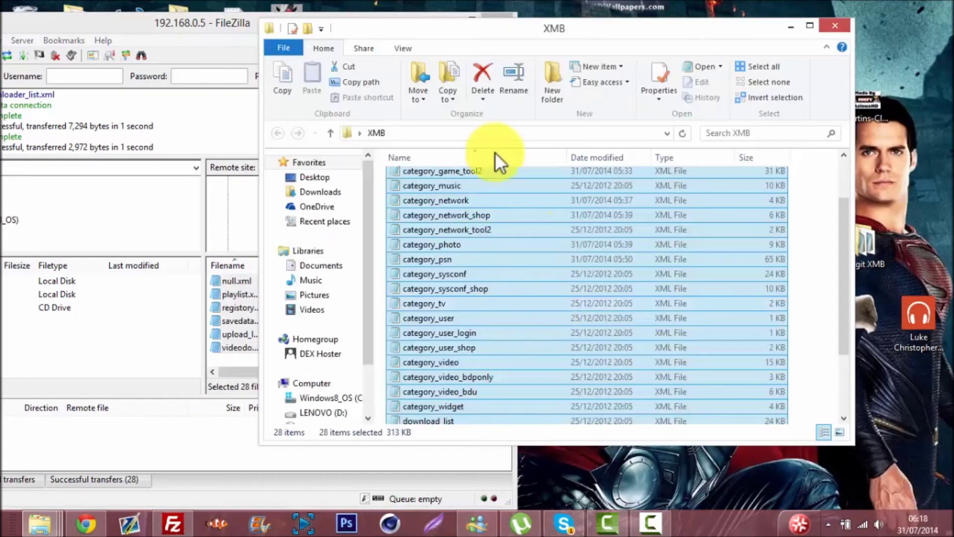
pyautogui.moveTo(475, 226); pyautogui.dragTo(226, 361)
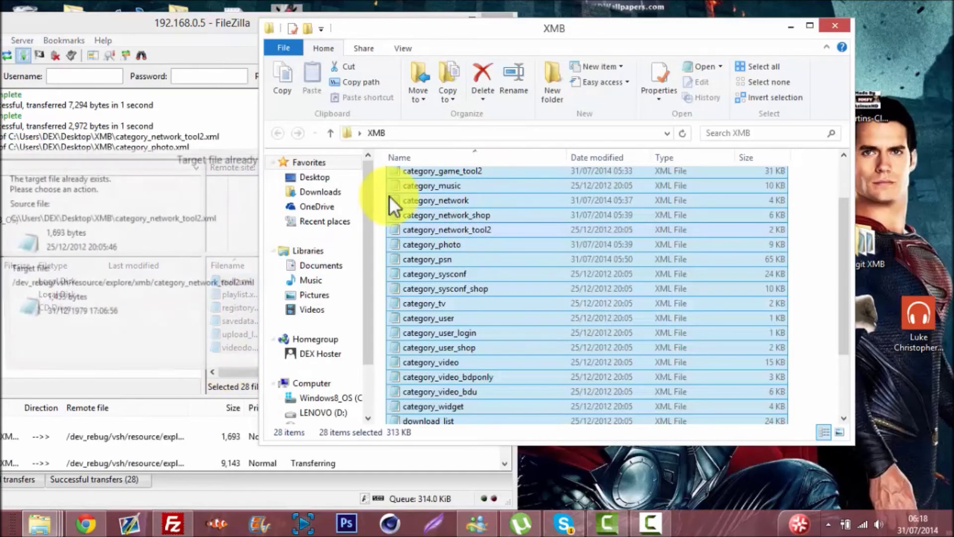
pyautogui.click(791, 26)
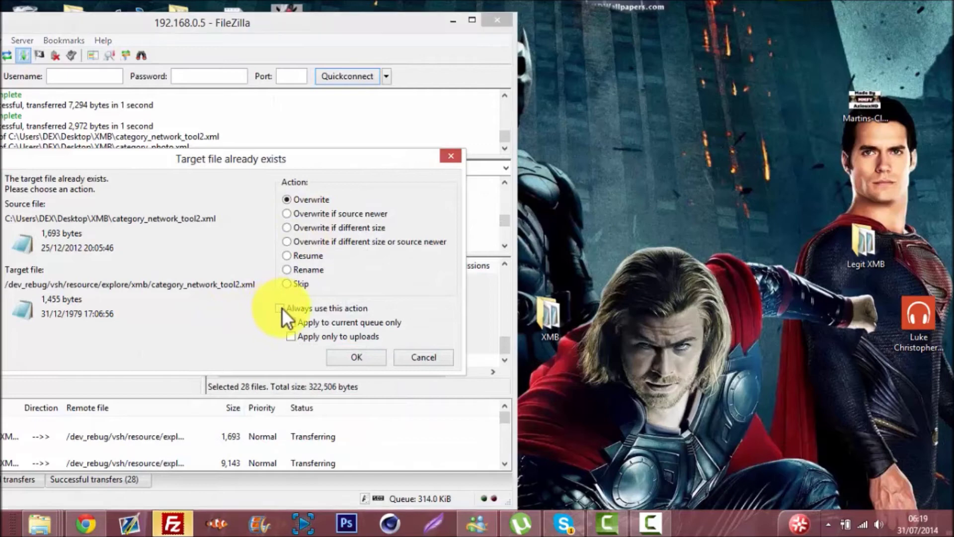
pyautogui.click(354, 361)
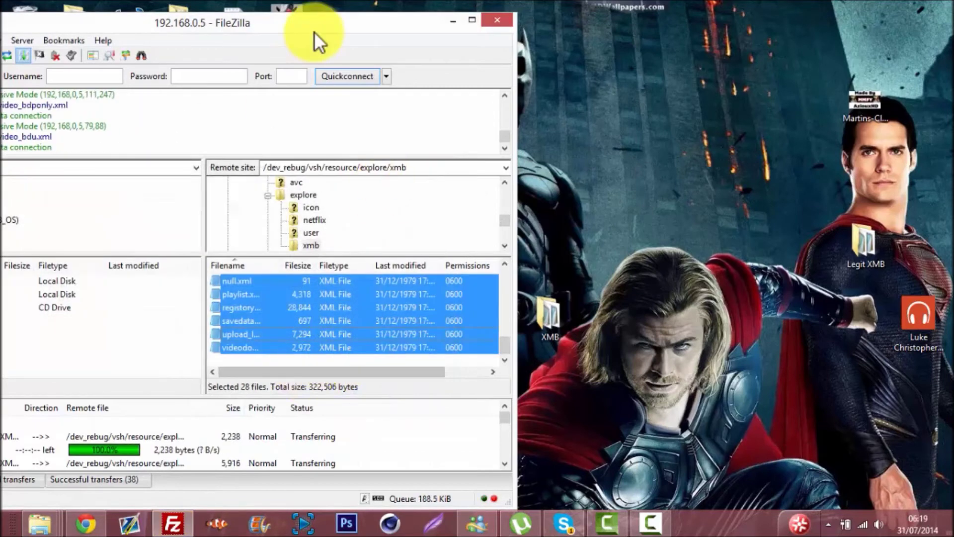
pyautogui.moveTo(321, 23); pyautogui.dragTo(551, 22)
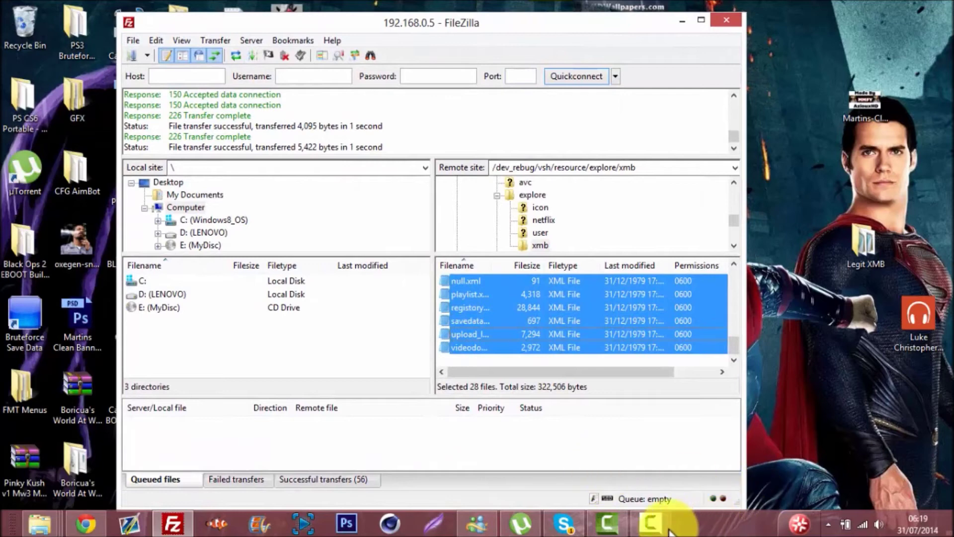
pyautogui.click(641, 531)
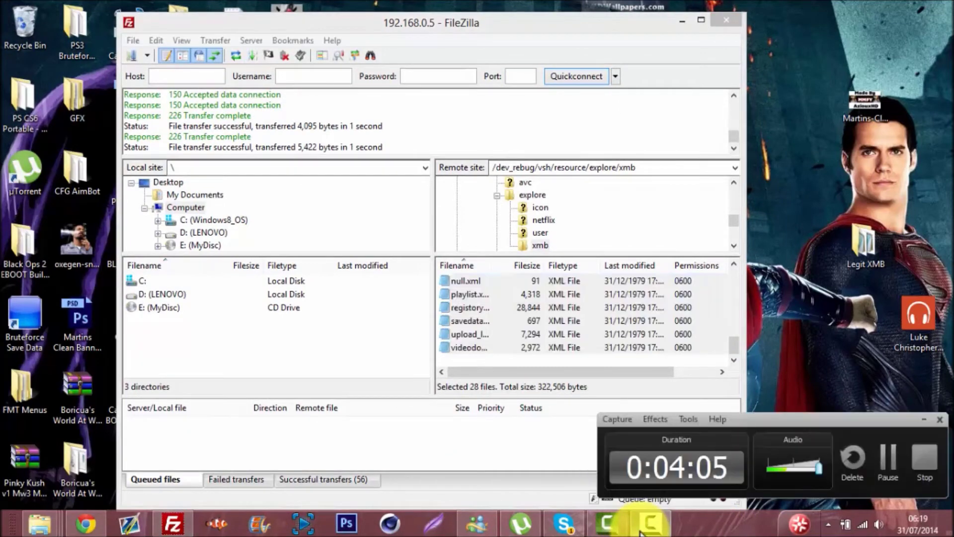
pyautogui.click(909, 468)
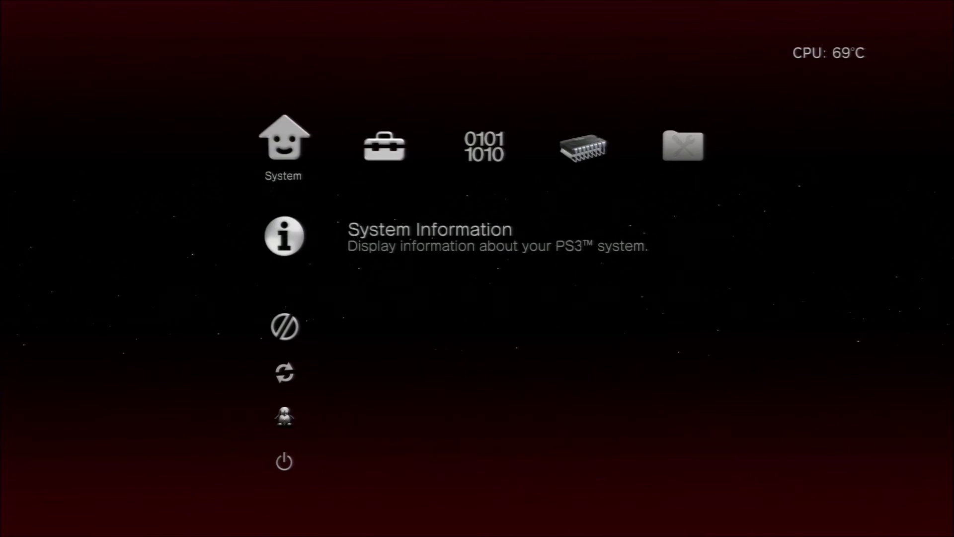
# Step: Highlight Quit in the Rebug Toolbox menu
pyautogui.press('Down')
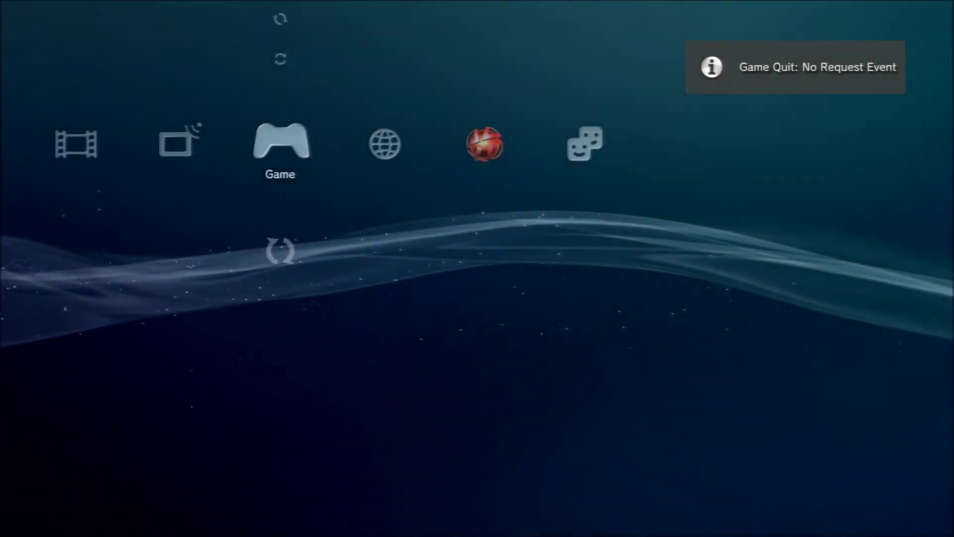
# Step: Browse the renamed Game entries, like TheUniqueModderz Save Data and TuM* Trophy Shop / Service
pyautogui.press('Up')
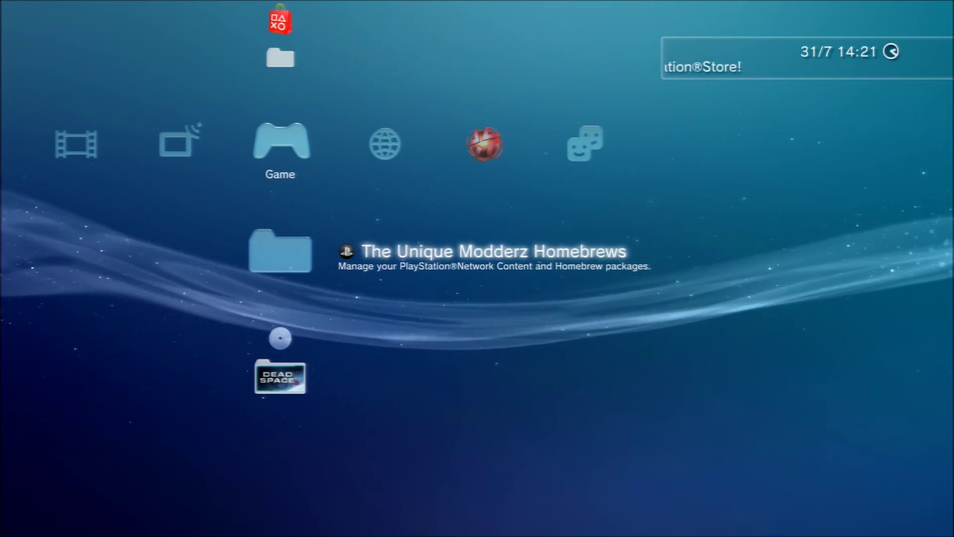
pyautogui.press('Up')
pyautogui.press('Up')
pyautogui.press('Up')
pyautogui.press('Up')
pyautogui.press('Up')
pyautogui.press('Down')
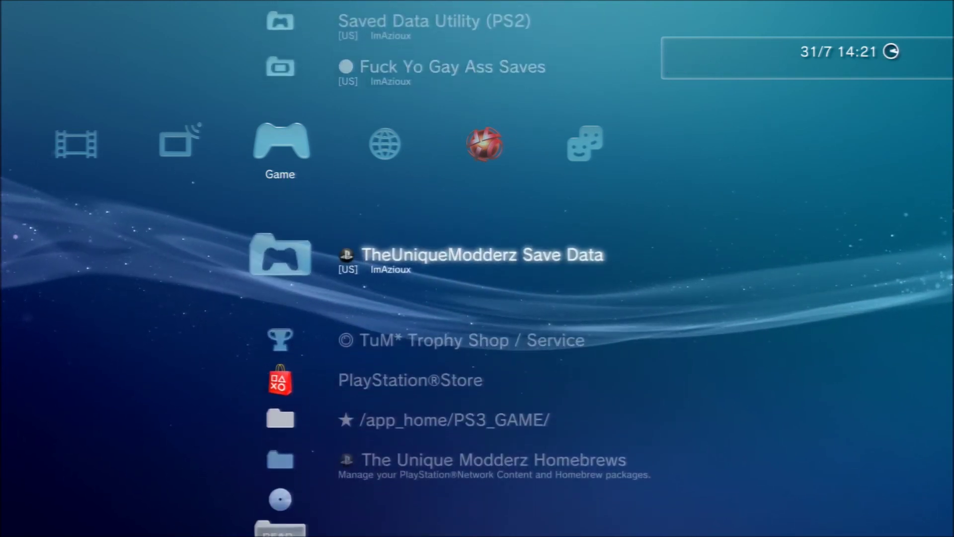
pyautogui.press('Down')
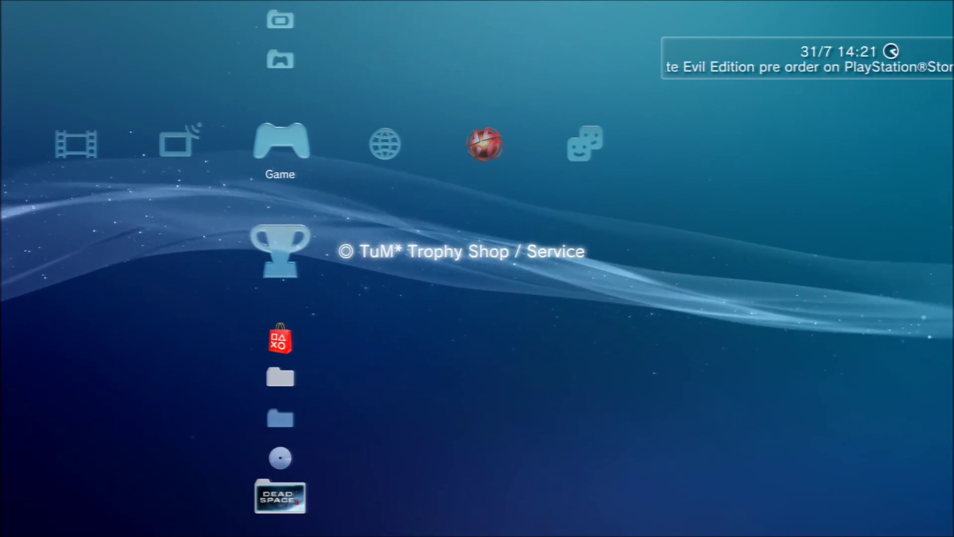
pyautogui.press('Up')
pyautogui.press('Up')
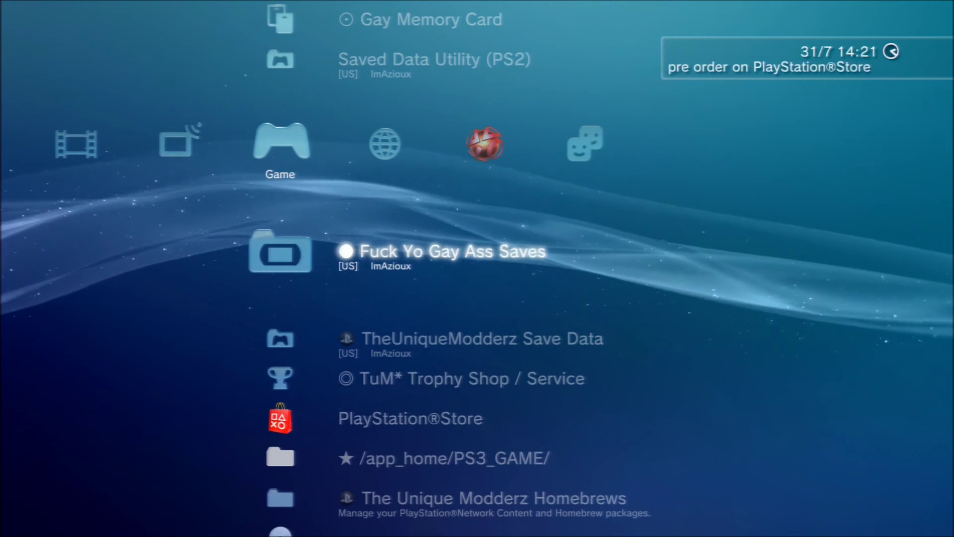
pyautogui.press('Up')
pyautogui.press('Up')
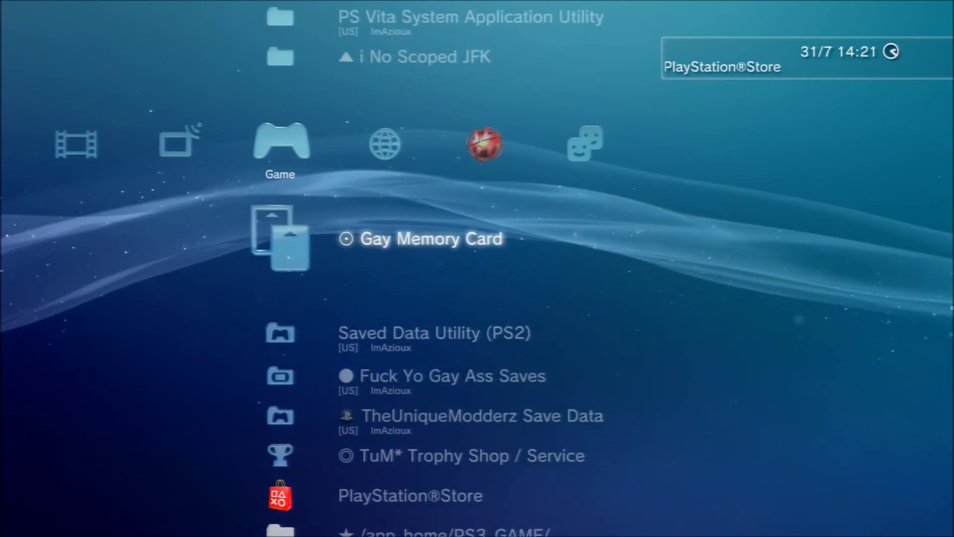
pyautogui.press('Up')
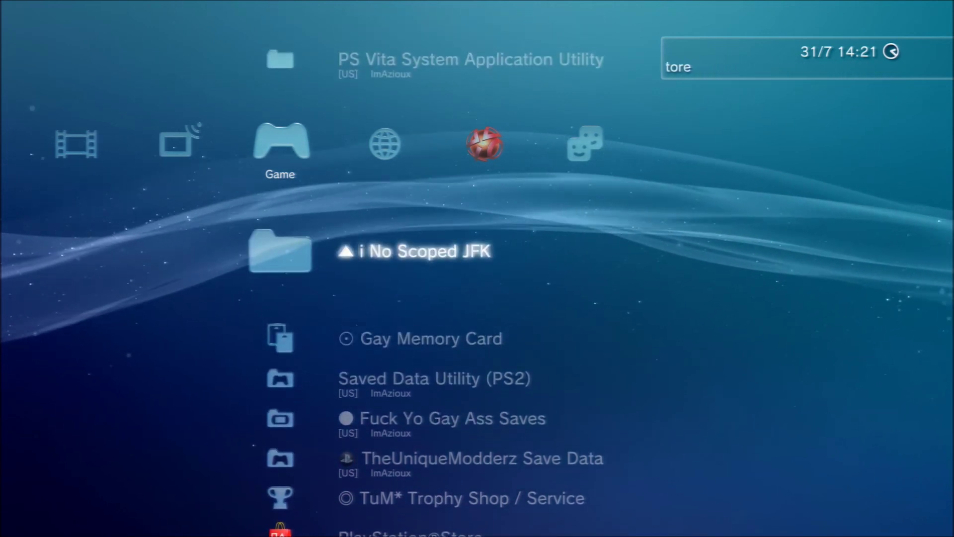
# Step: Sign in to PlayStation Network with the saved credentials from its XMB column
pyautogui.press('Right')
pyautogui.press('Right')
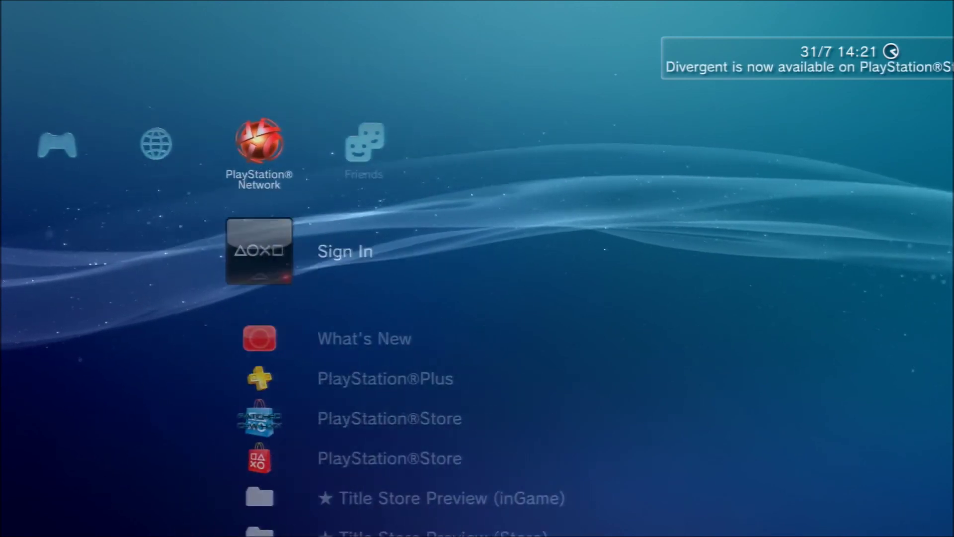
pyautogui.press('Right')
pyautogui.press('Left')
pyautogui.press('Return')
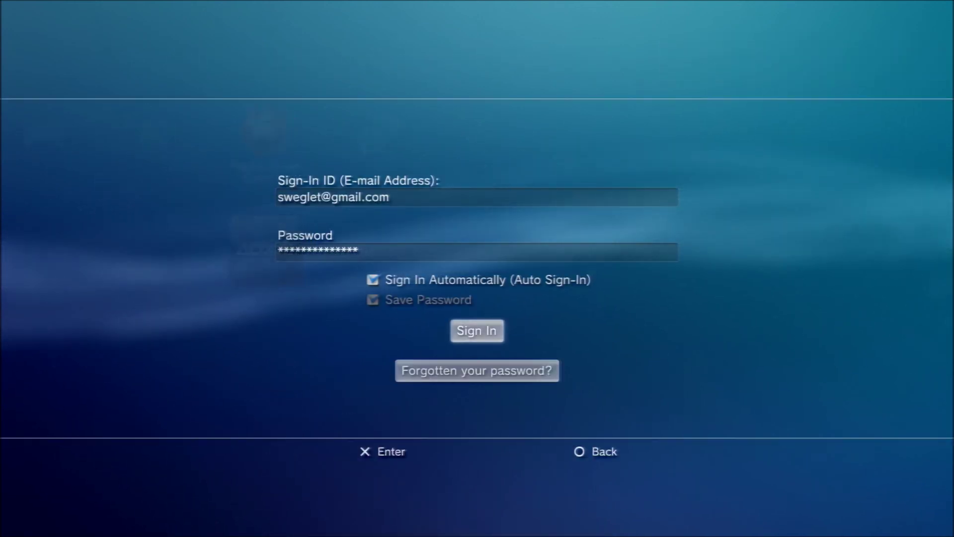
pyautogui.press('Return')
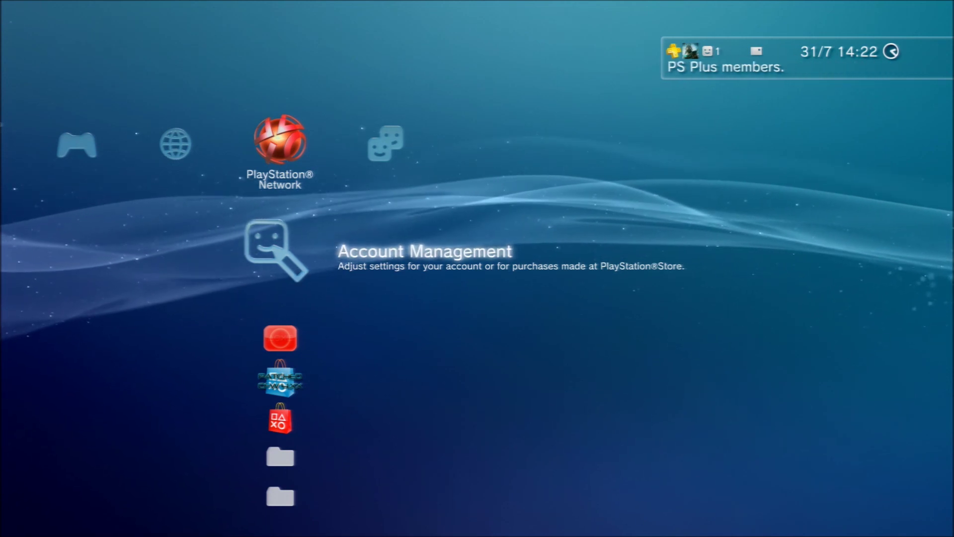
pyautogui.press('Right')
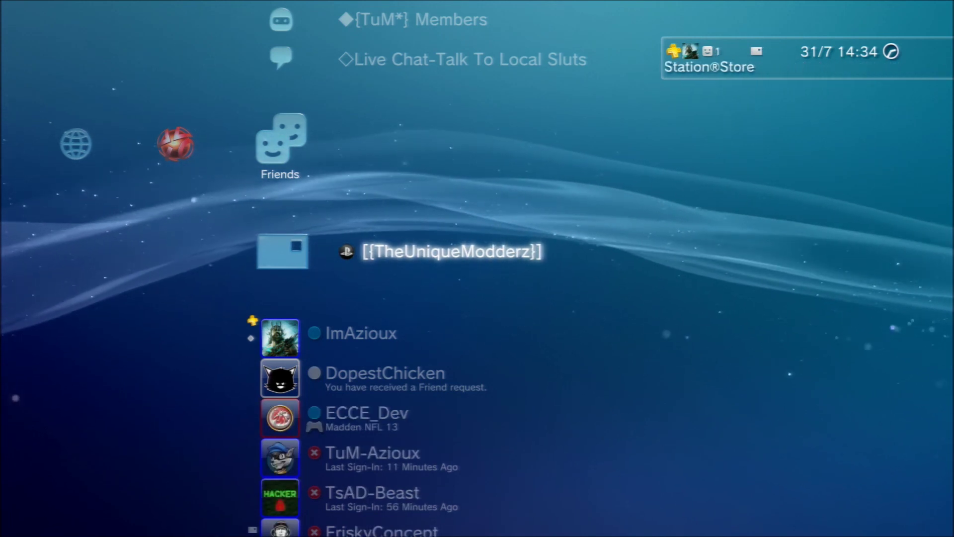
# Step: Scroll up the Friends column past {TuM*} Members and the add-friends entry to the top
pyautogui.press('Up')
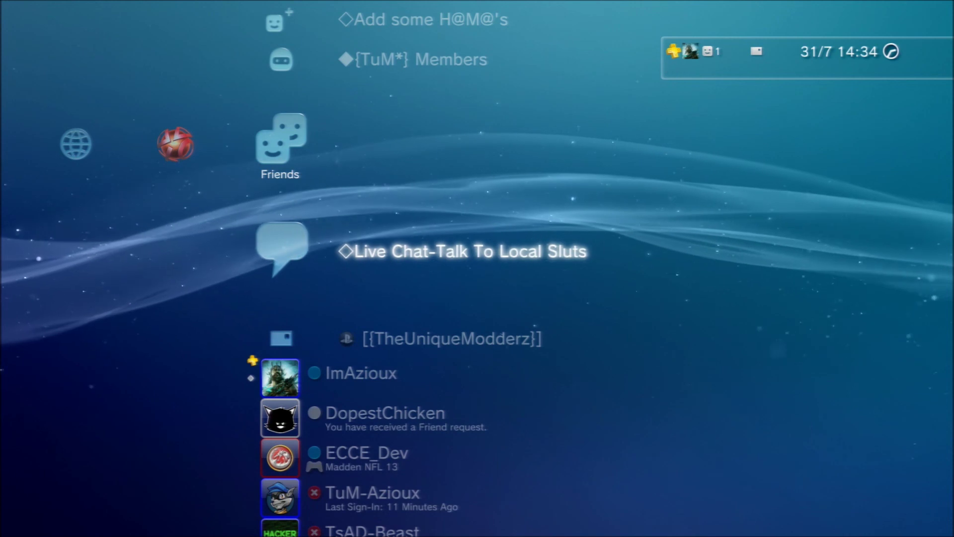
pyautogui.press('Up')
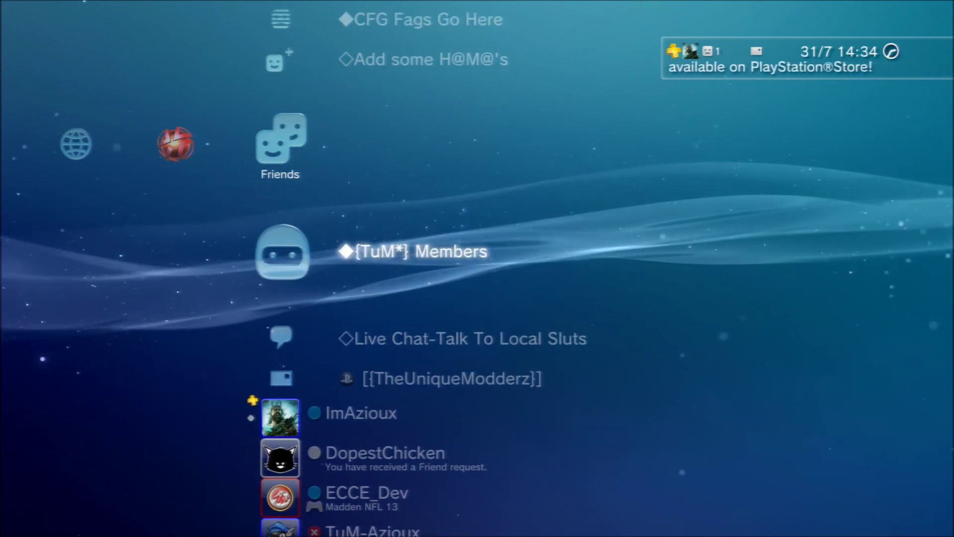
pyautogui.press('Up')
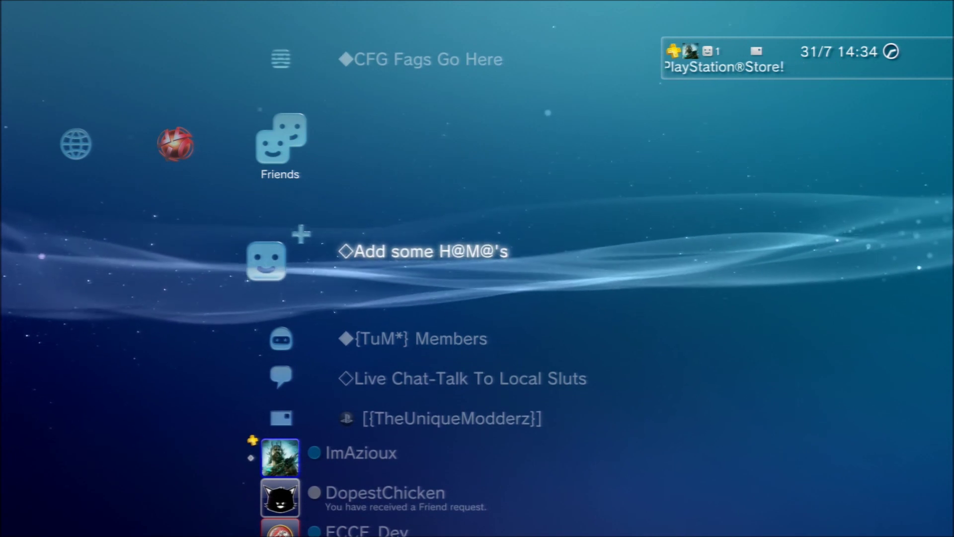
pyautogui.press('Up')
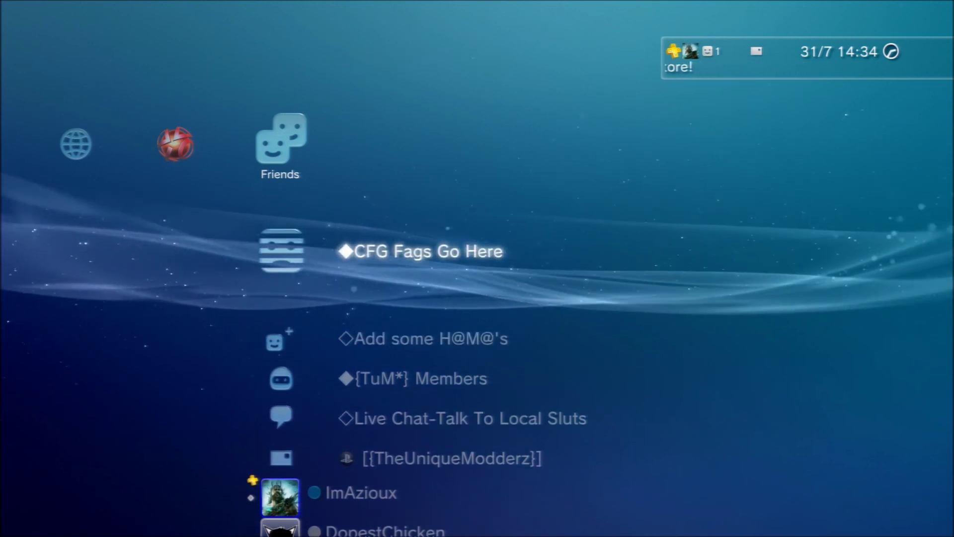